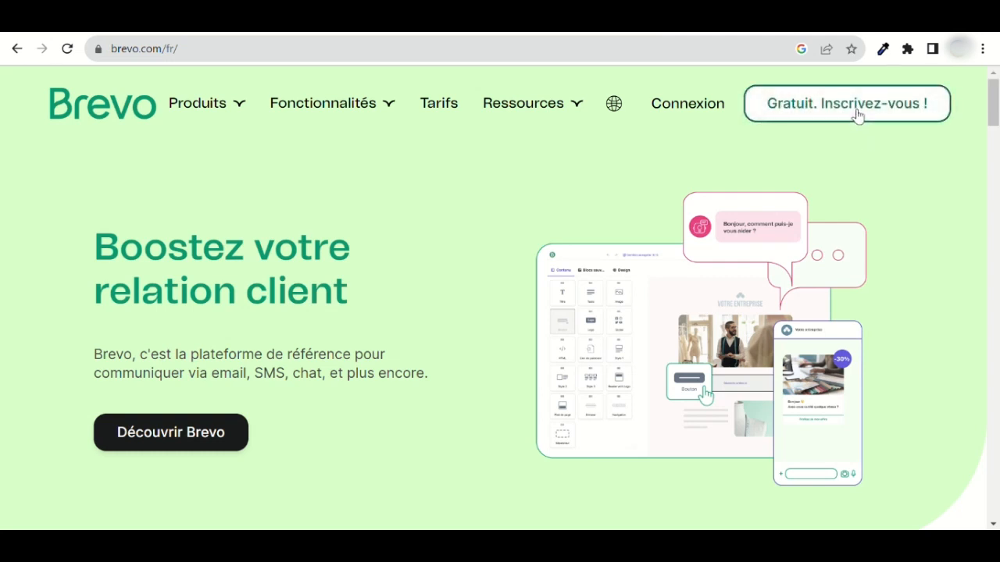
Register a free Brevo account by entering the user's e-mail address and the account password.
click(857, 116)
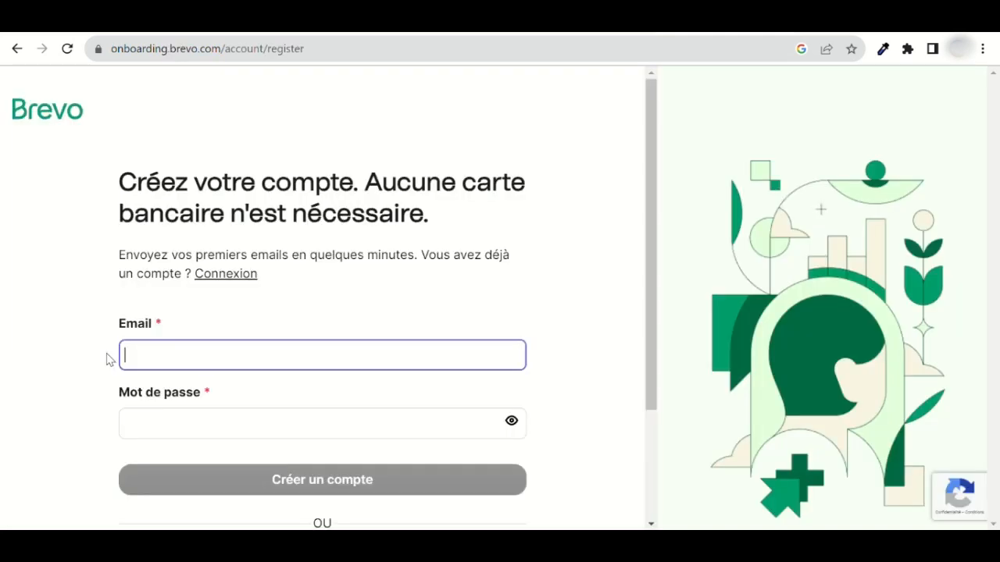
text(marie)
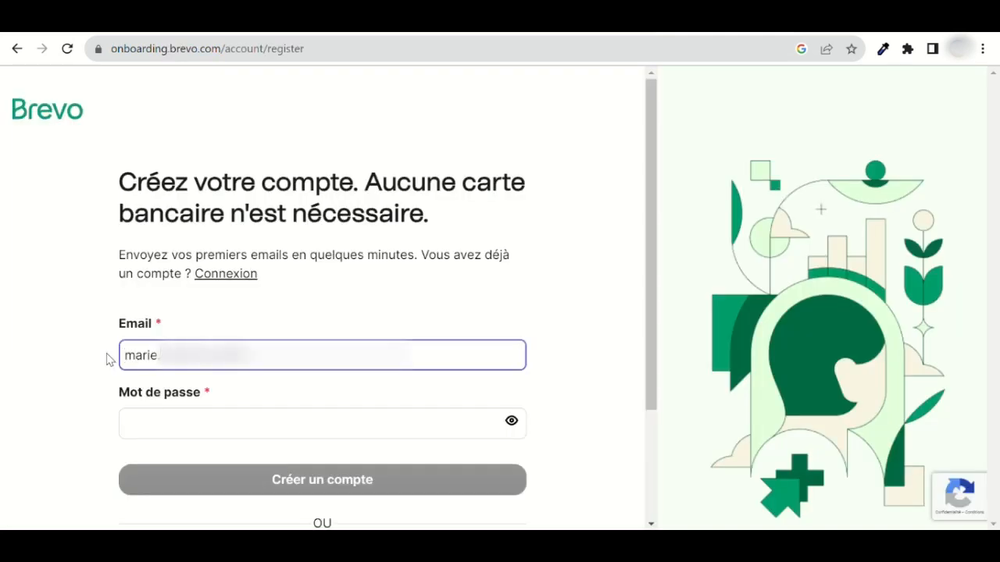
key(Tab)
text(•••••••••••)
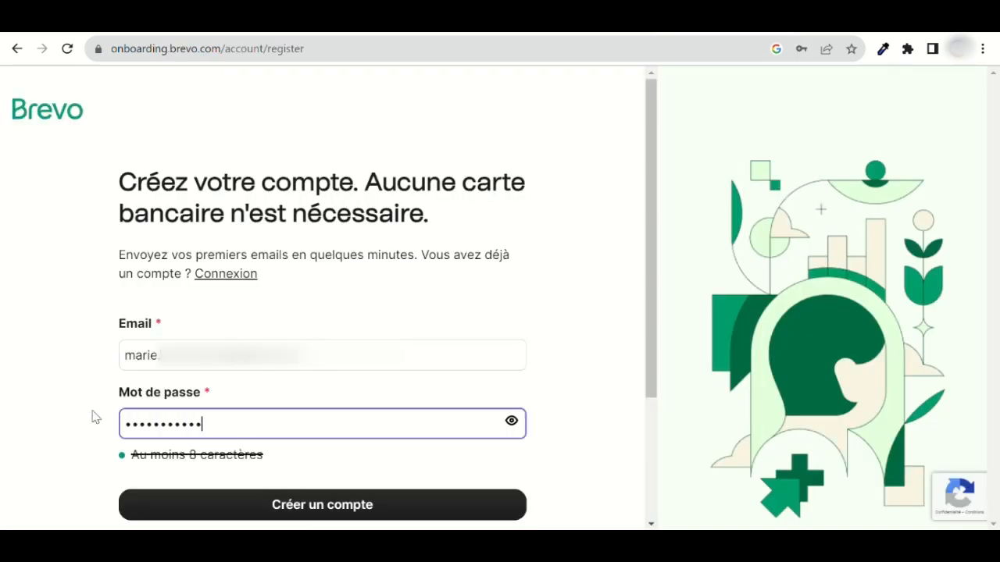
click(150, 507)
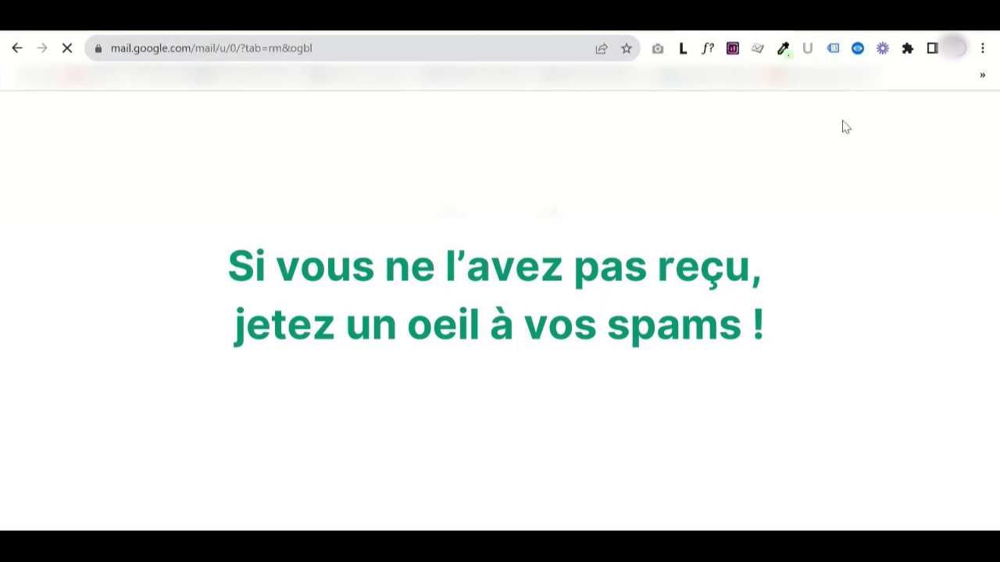
Complete the profile form with the user's first and last name, company name "Demo company" and website "demositeweb.com".
click(60, 363)
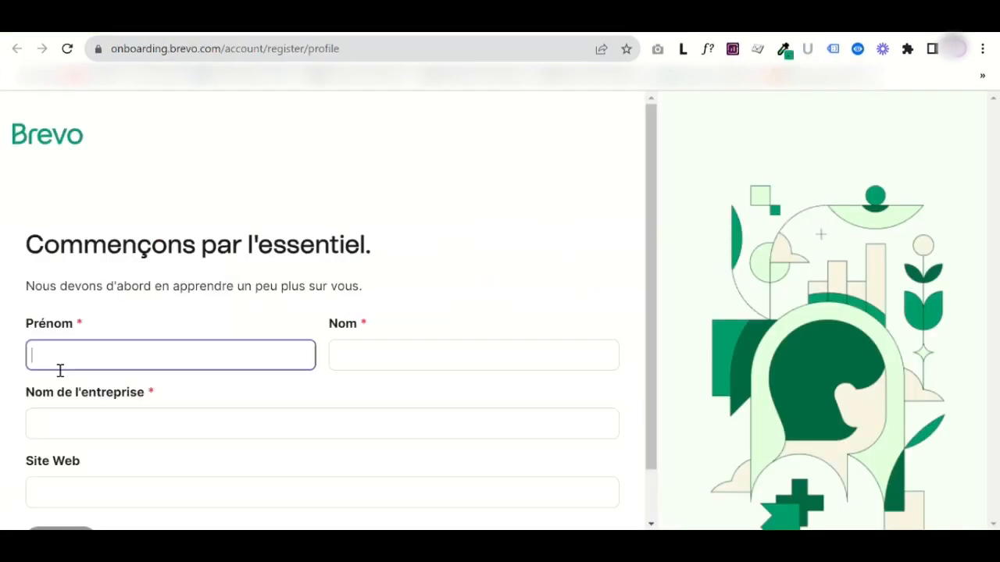
text(Marie)
click(348, 368)
text(D)
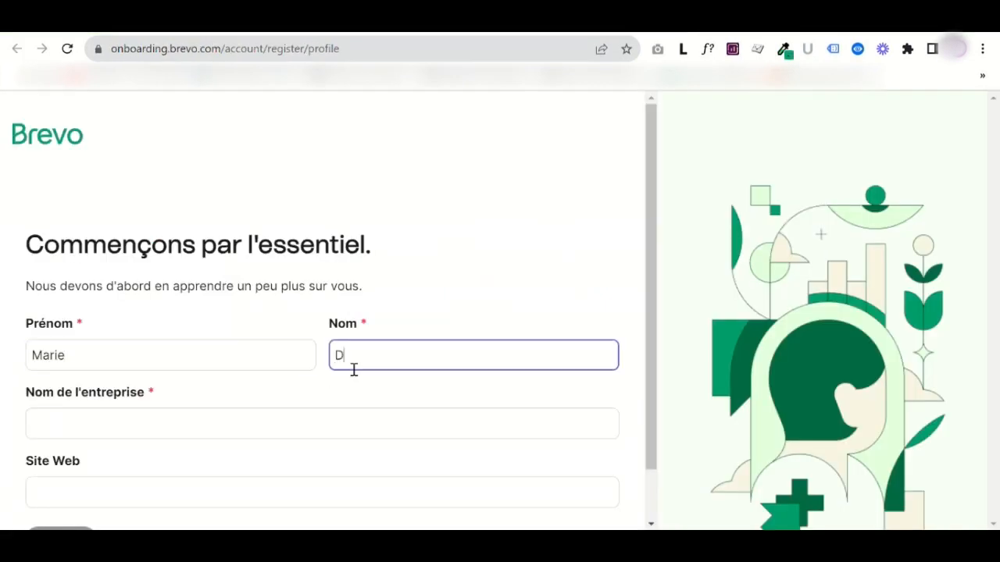
text(emo)
click(224, 439)
text(Demo compan)
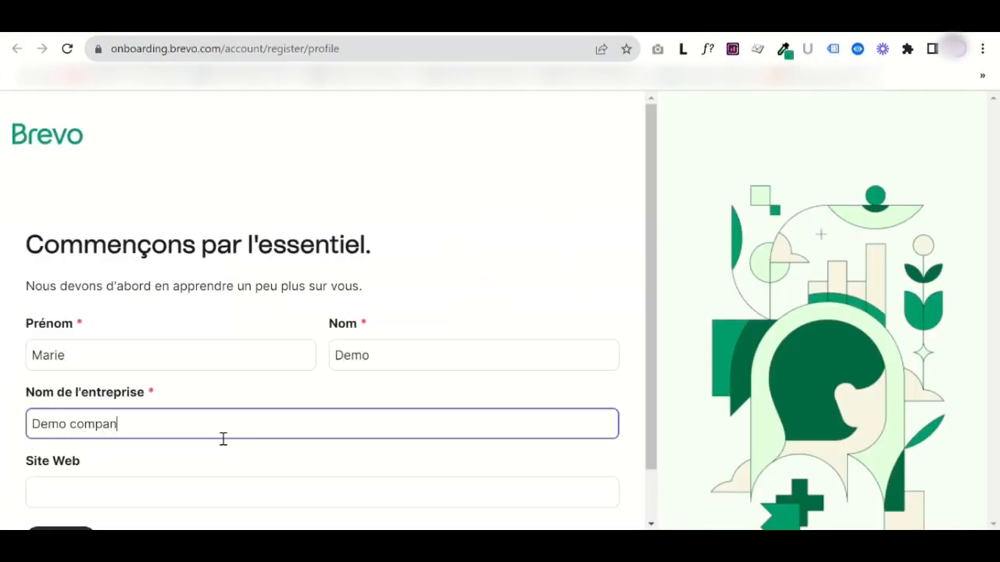
text(y)
click(179, 493)
text(demositeweb.)
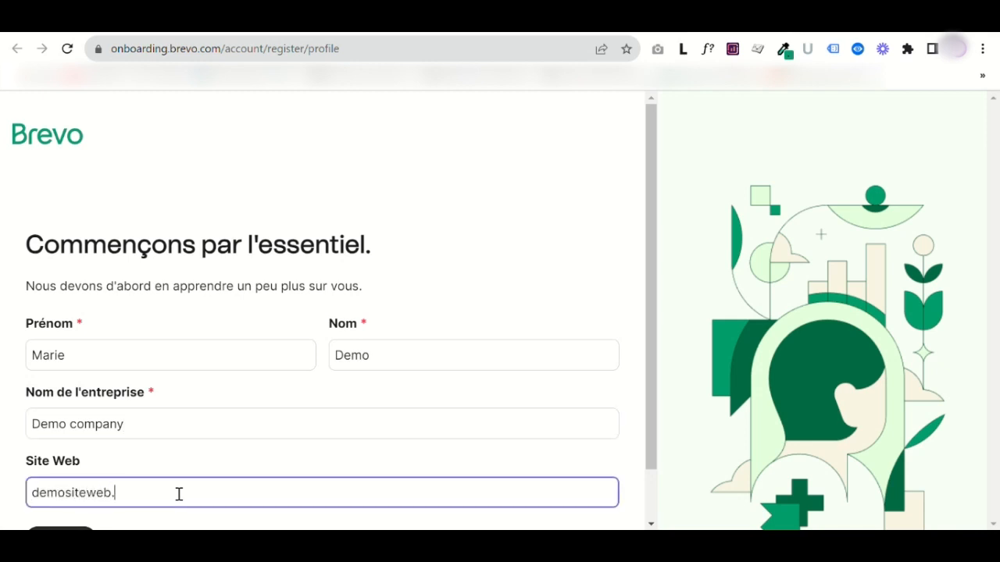
text(com)
scroll(179, 493, down, 1)
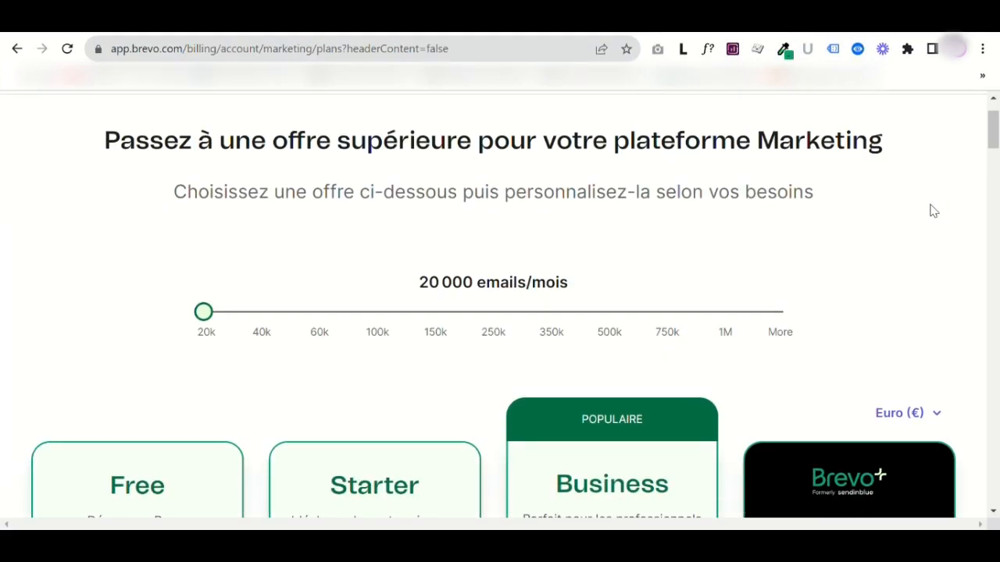
Review the marketing platform plans and continue with the Free plan.
scroll(931, 210, down, 5)
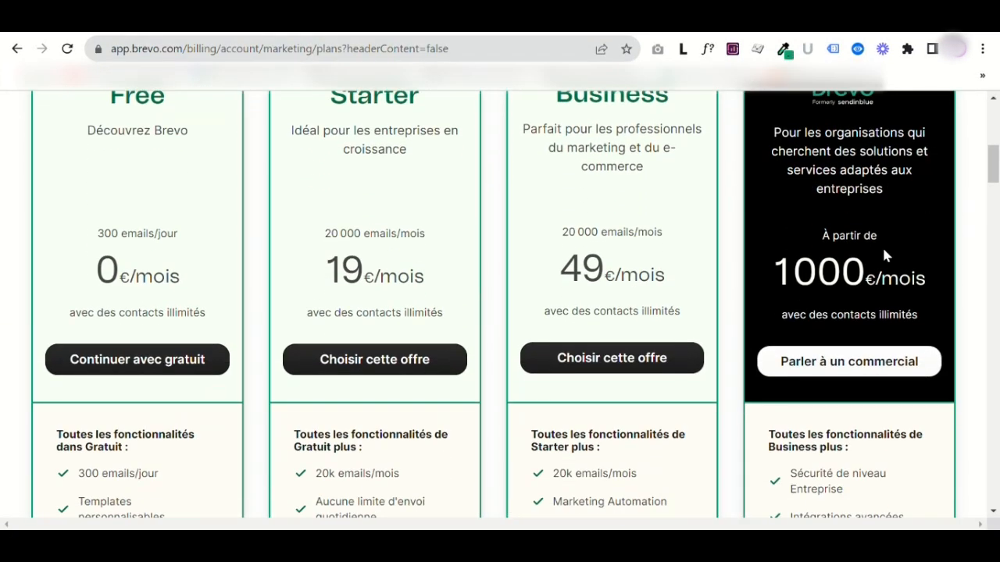
scroll(884, 250, down, 2)
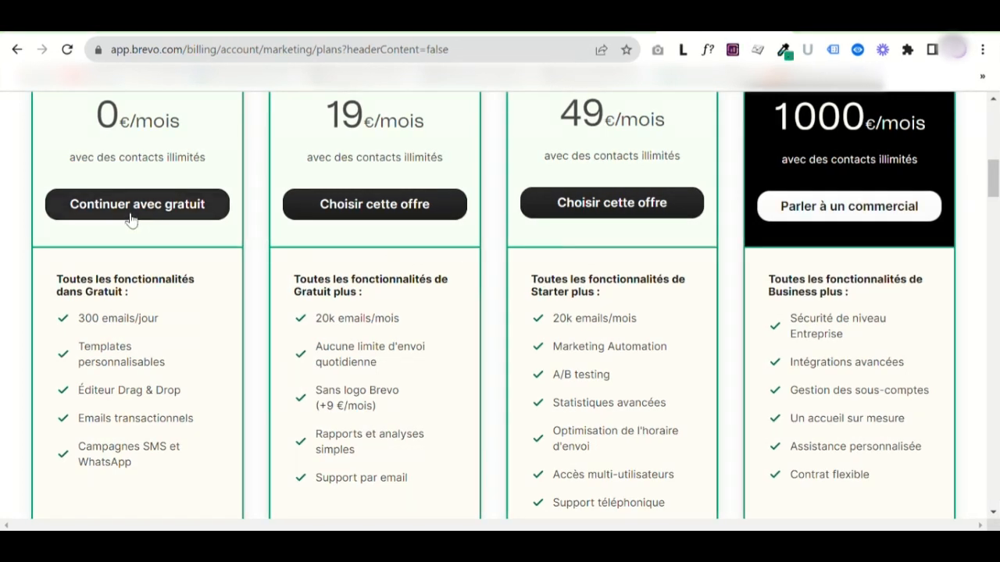
click(131, 221)
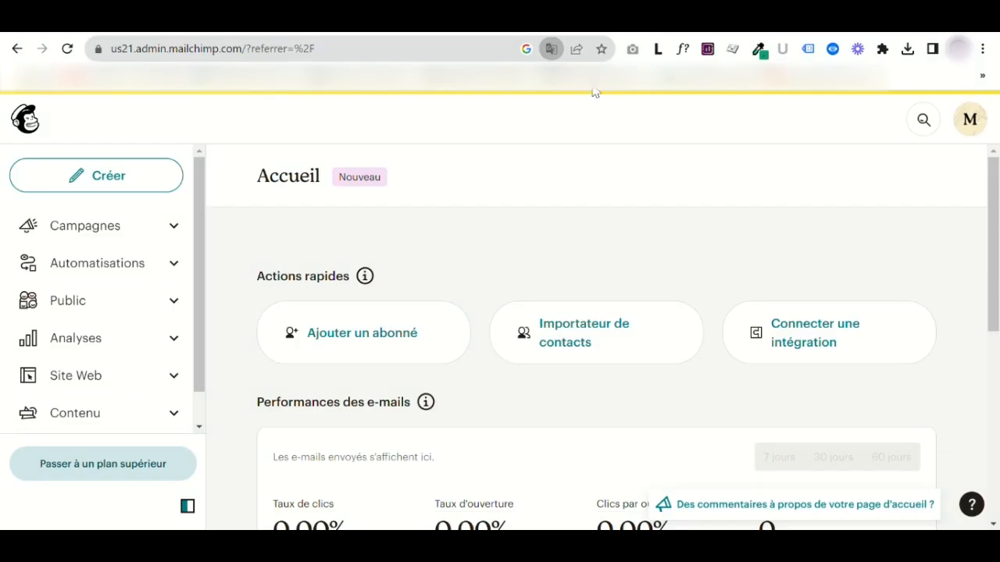
In Mailchimp, unsubscribe the second-to-last contact in the full contact list from the audience "The world is yours".
click(83, 299)
click(100, 364)
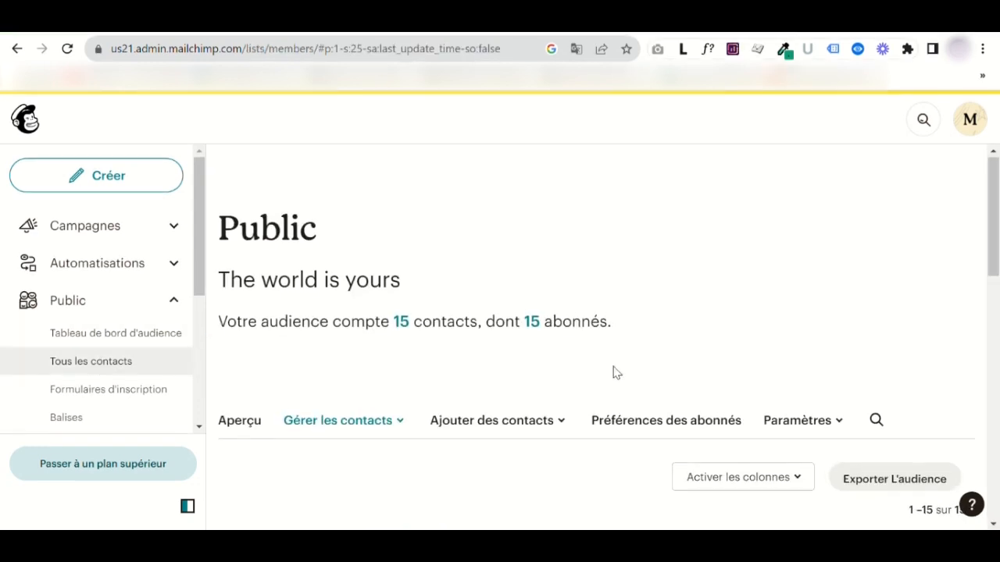
scroll(614, 373, down, 10)
scroll(261, 330, down, 5)
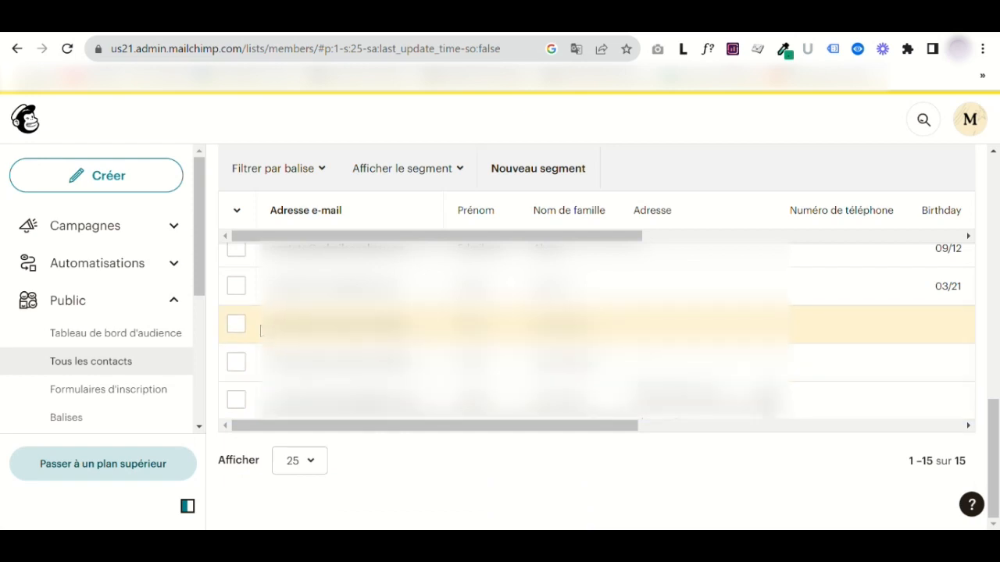
click(237, 362)
click(462, 185)
click(496, 214)
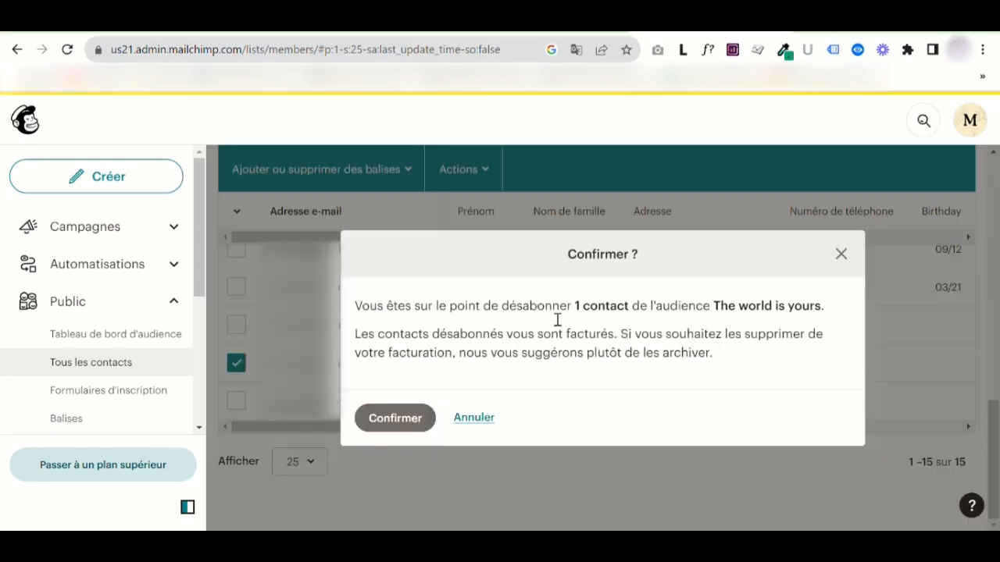
click(395, 418)
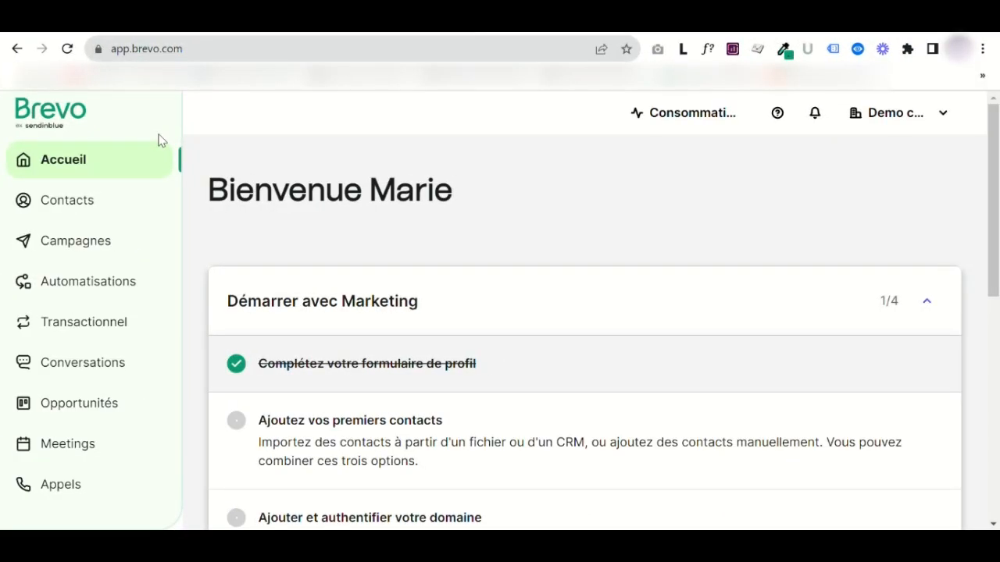
In Brevo's contact attribute settings, add a new attribute named LANGUE with type Texte.
click(48, 216)
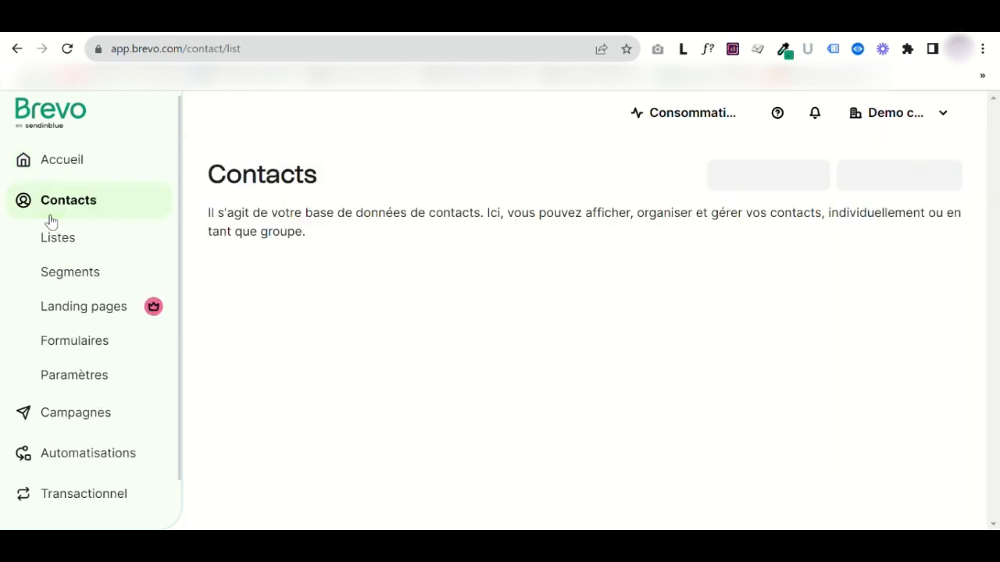
click(69, 374)
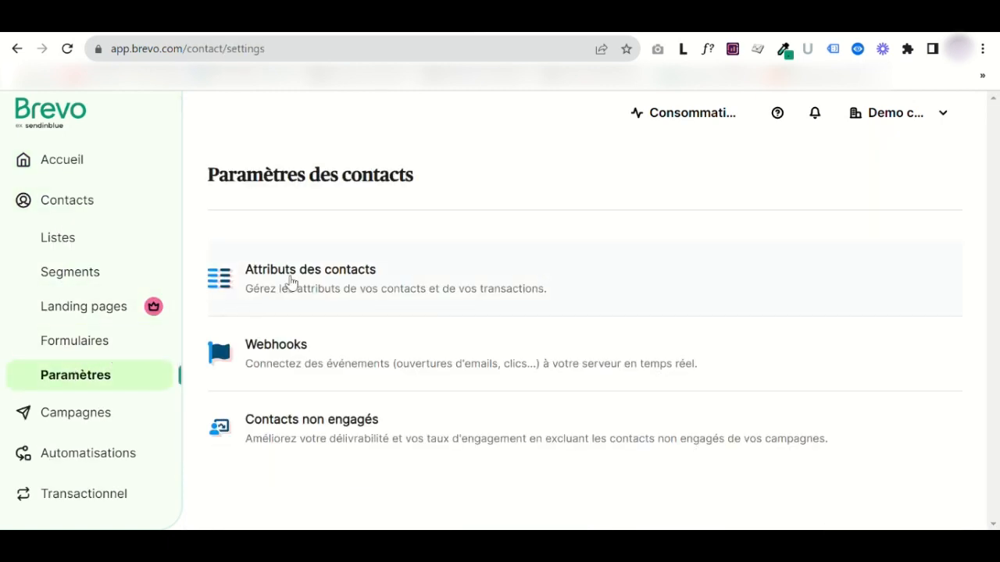
click(291, 281)
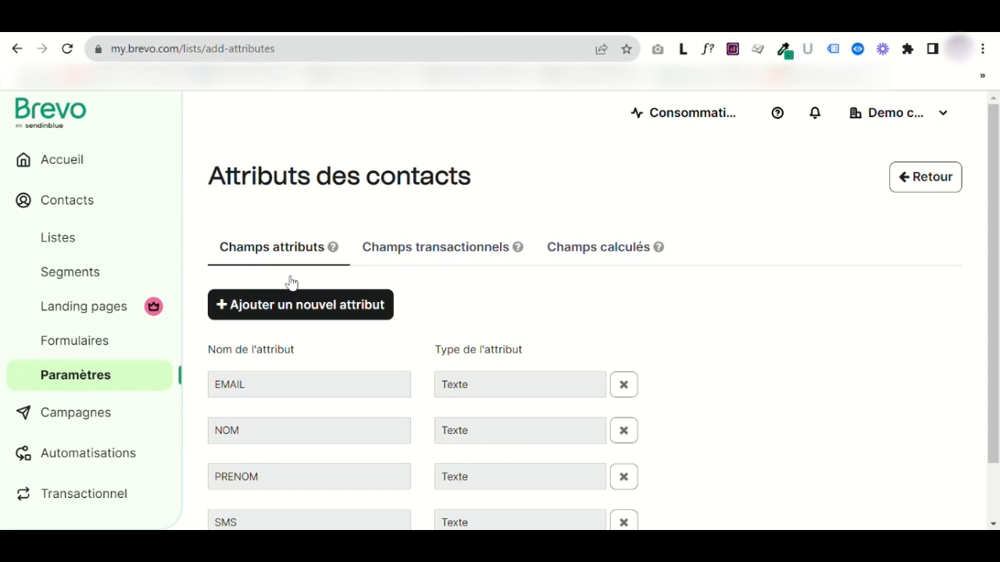
click(295, 309)
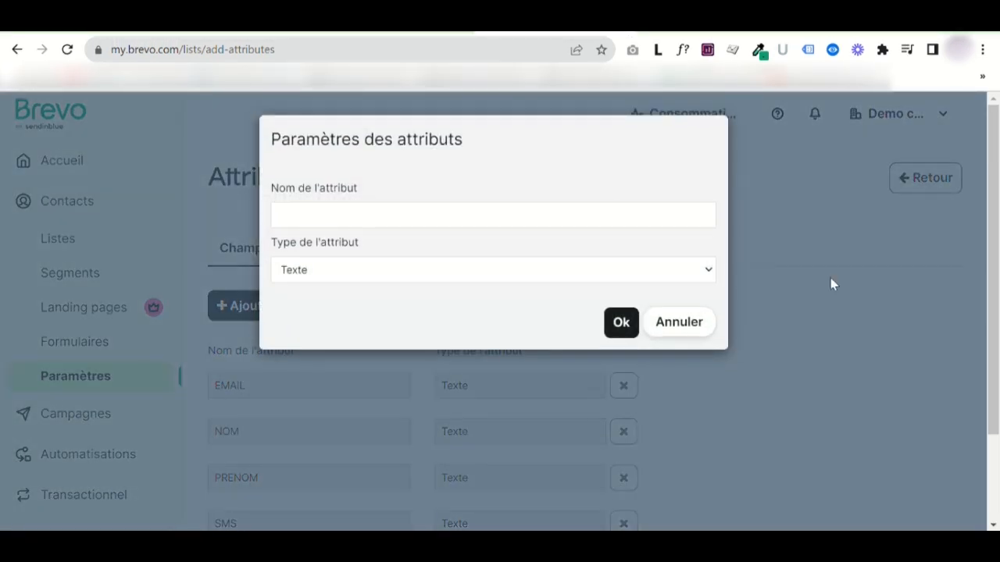
click(301, 221)
text(LANGUE)
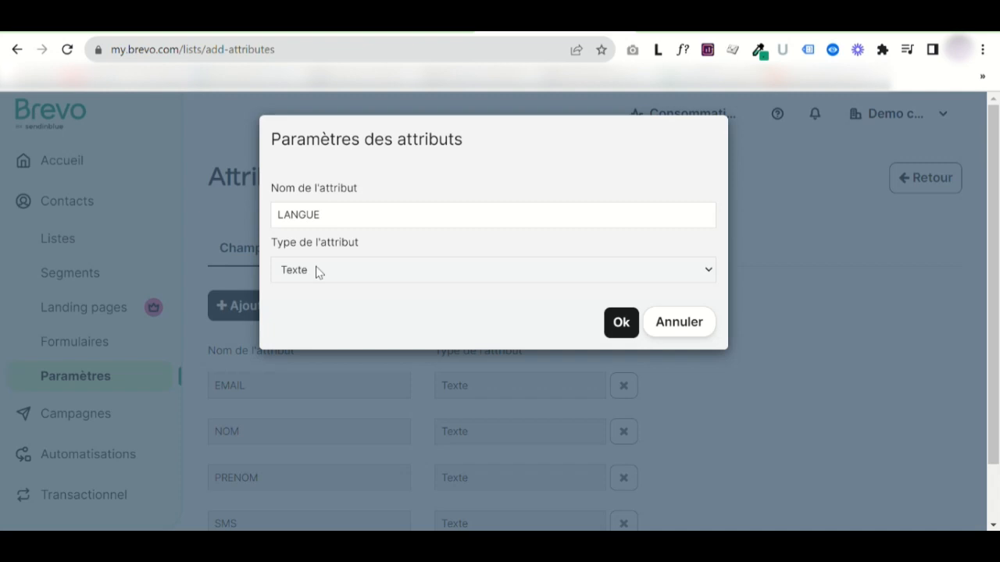
click(629, 328)
Add another contact attribute named ANNIVERSAIRE with type Date and review the attribute list.
click(391, 316)
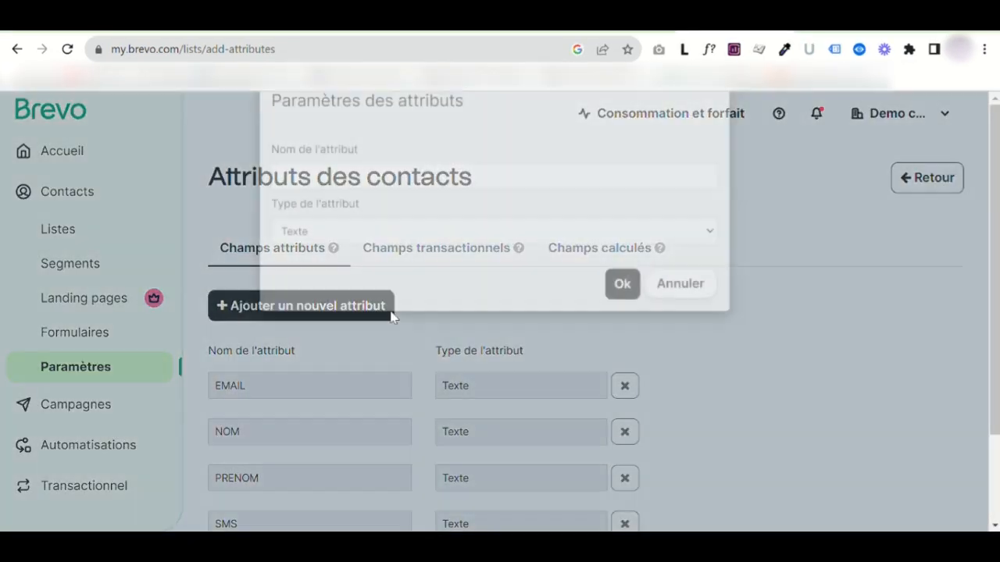
click(308, 216)
text(ANNIVERSAIR)
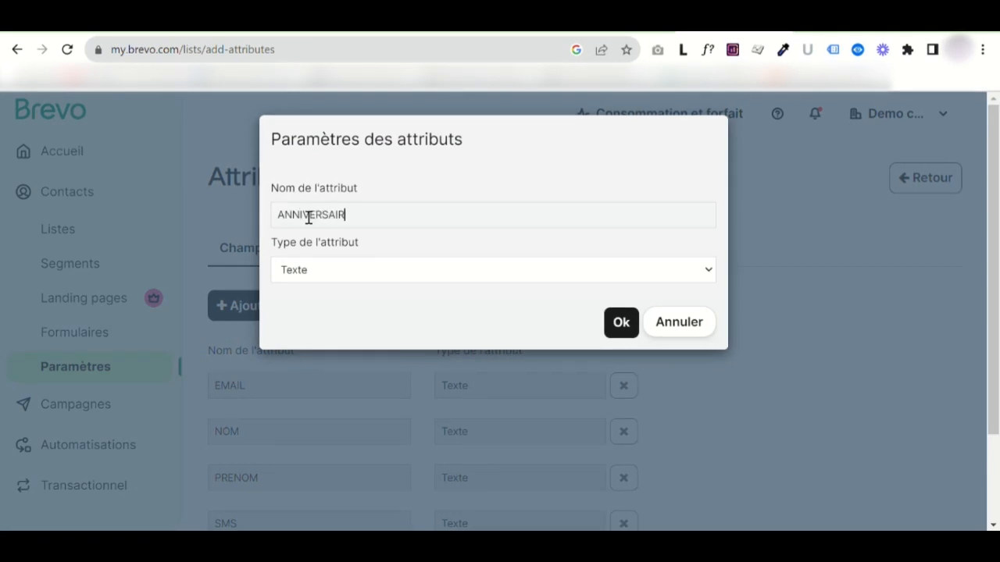
text(E)
click(452, 304)
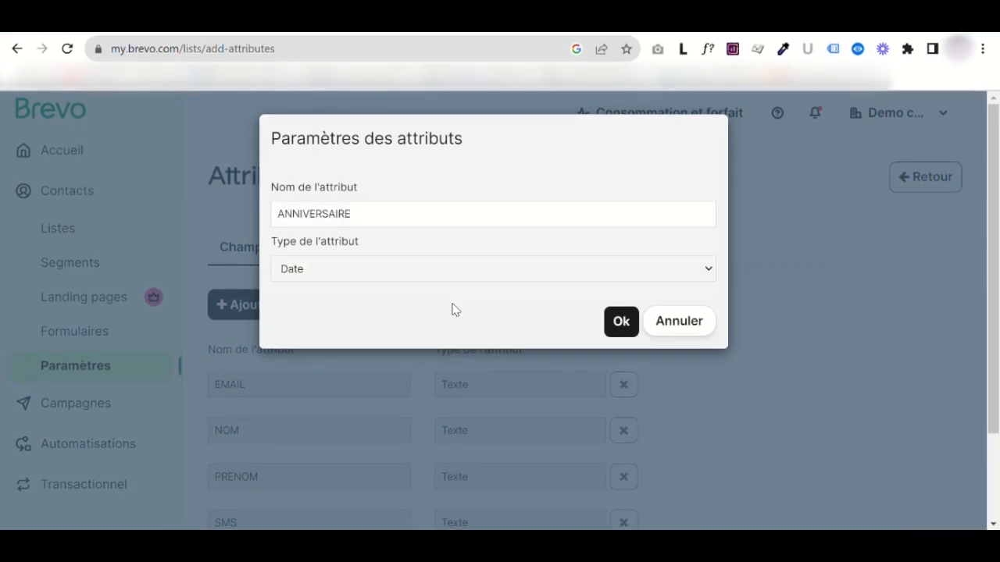
click(616, 328)
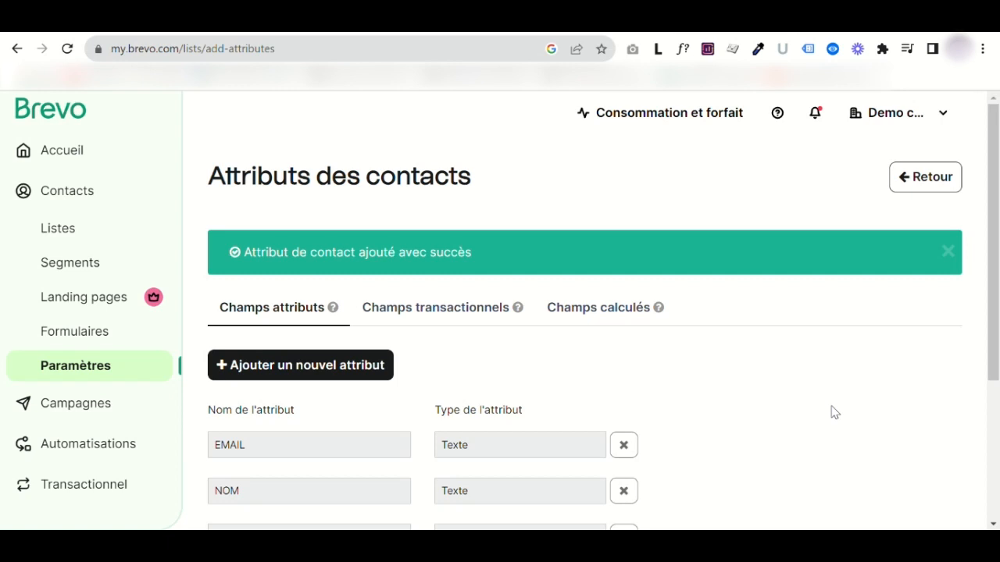
scroll(834, 413, down, 3)
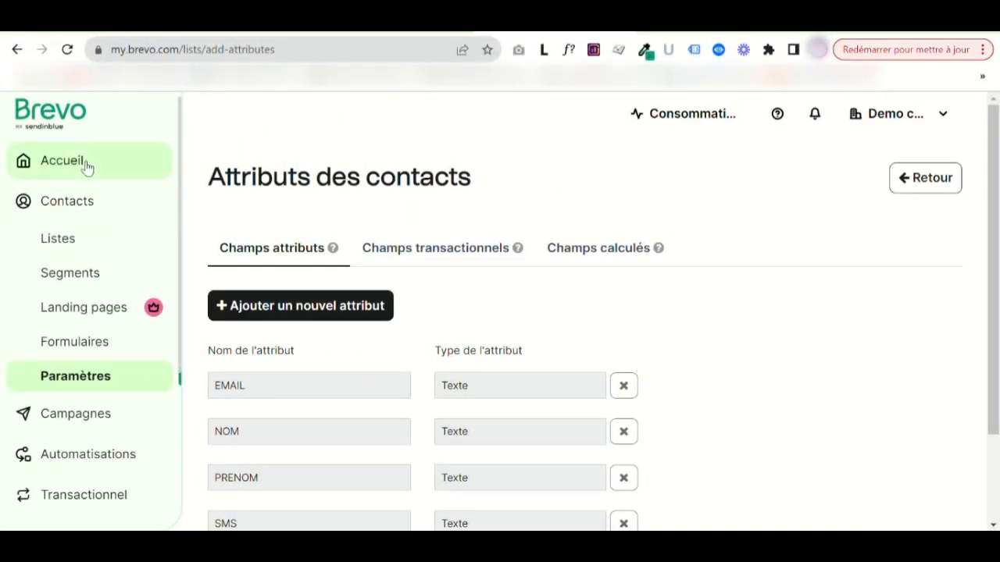
Search the plugins and integrations store for "Mailchimp" and open the MailChimp integration made by Brevo.
click(86, 166)
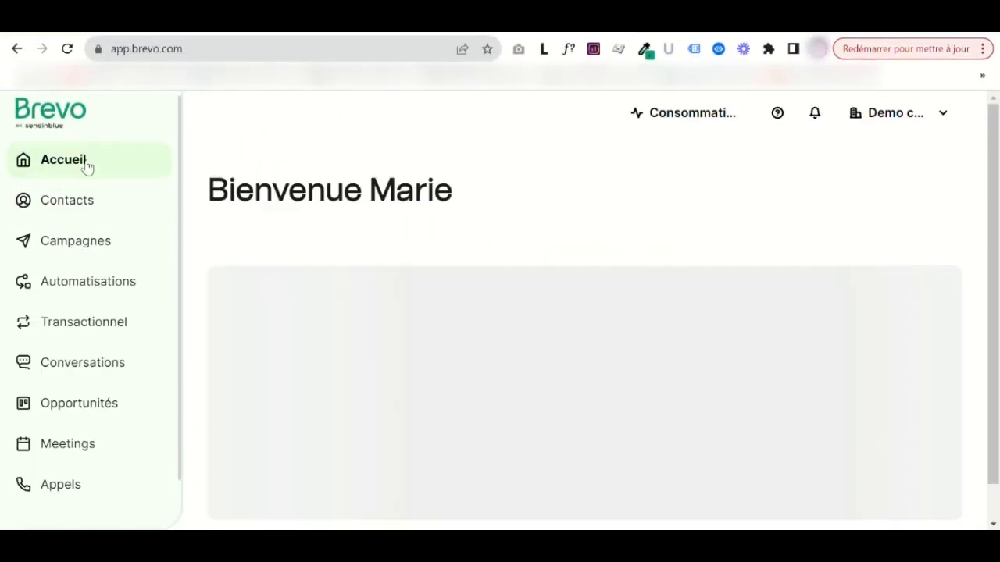
click(875, 125)
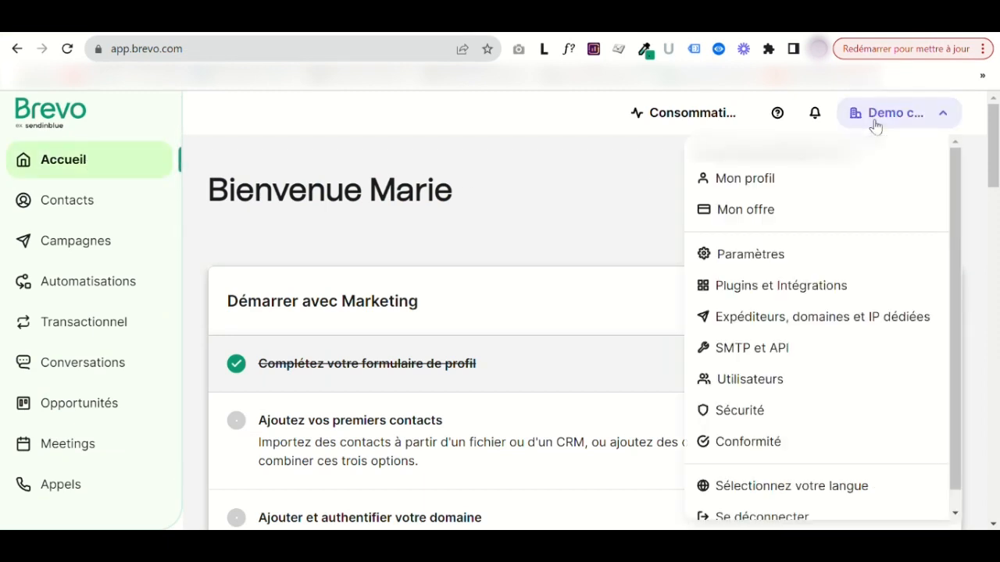
click(799, 288)
click(419, 342)
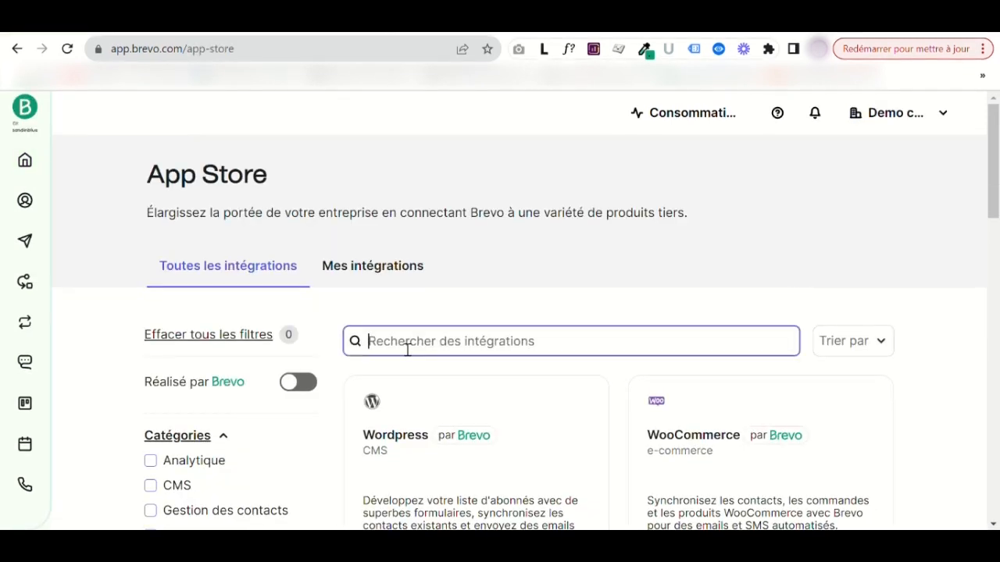
text(Mail)
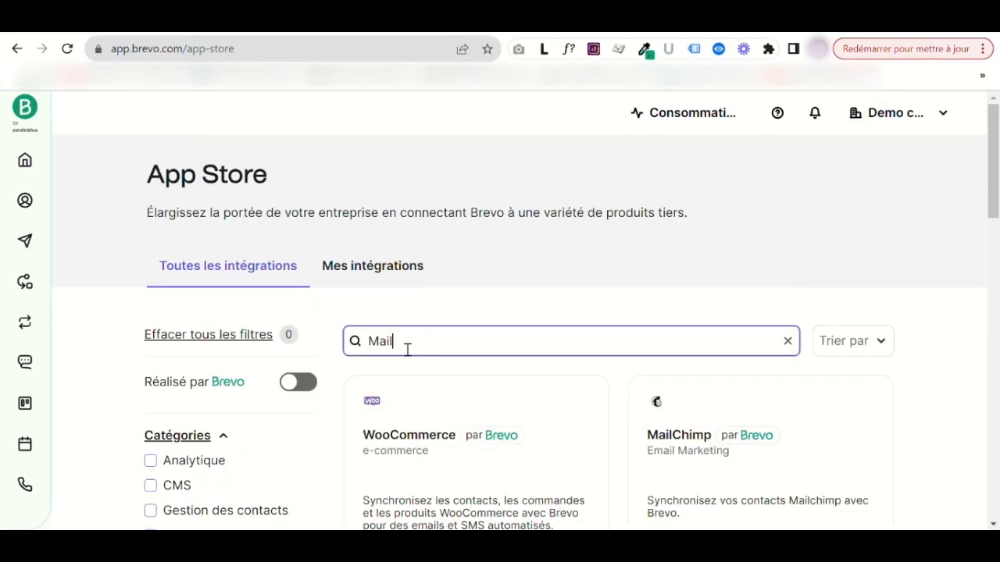
text(chimp)
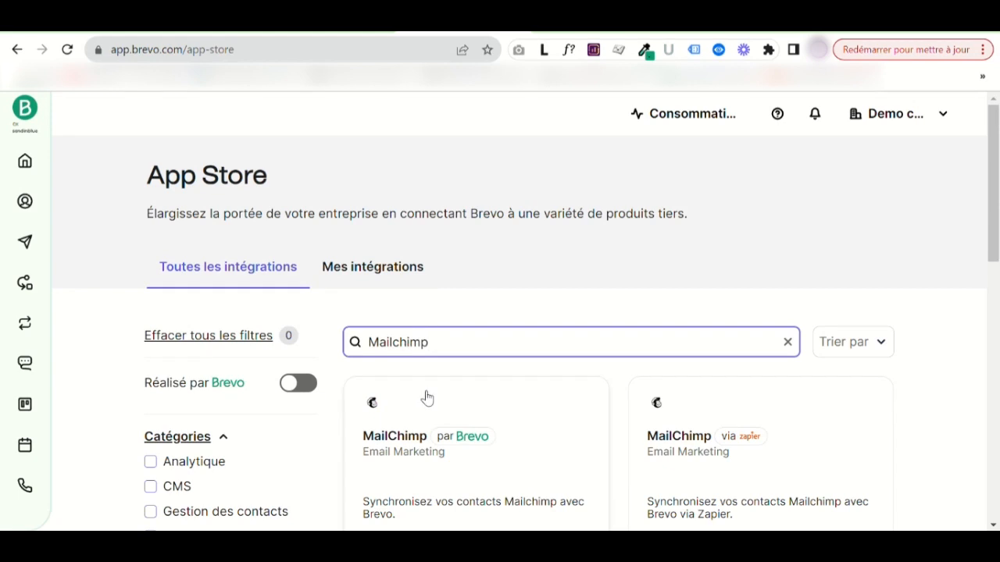
click(444, 469)
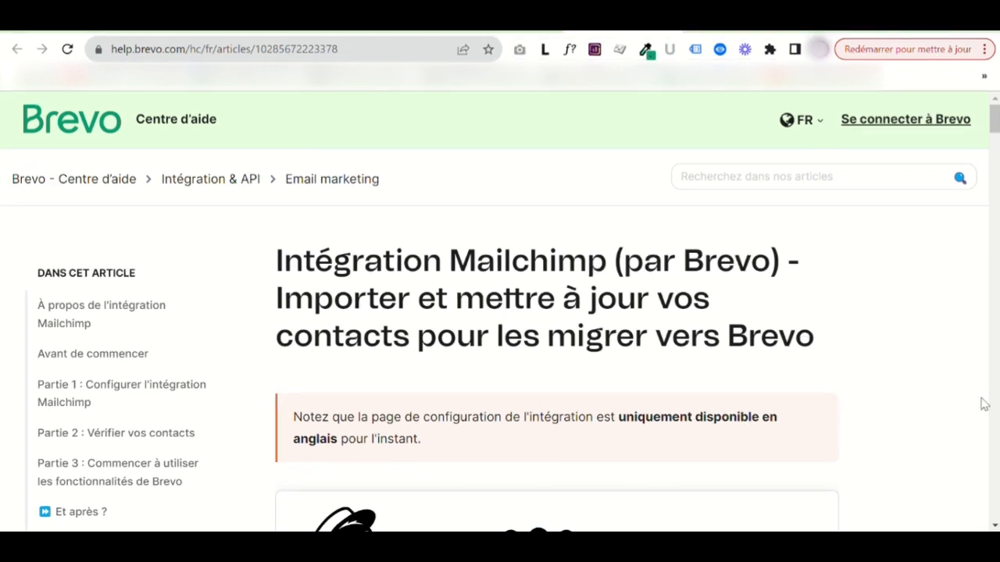
Start configuring the Mailchimp integration from the help article and name it "Exportation test Mailchimp".
scroll(871, 339, down, 4)
scroll(870, 339, down, 1)
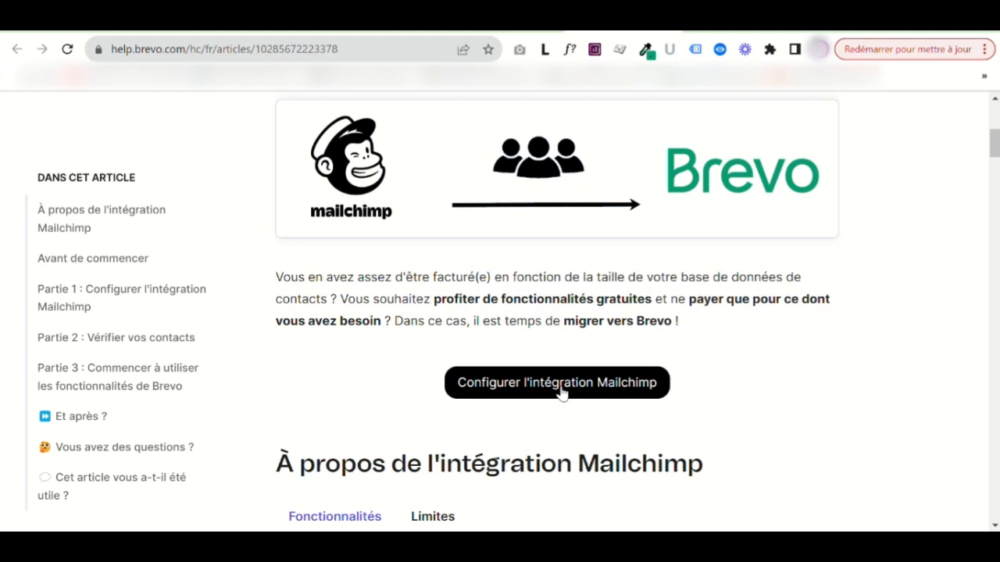
click(558, 383)
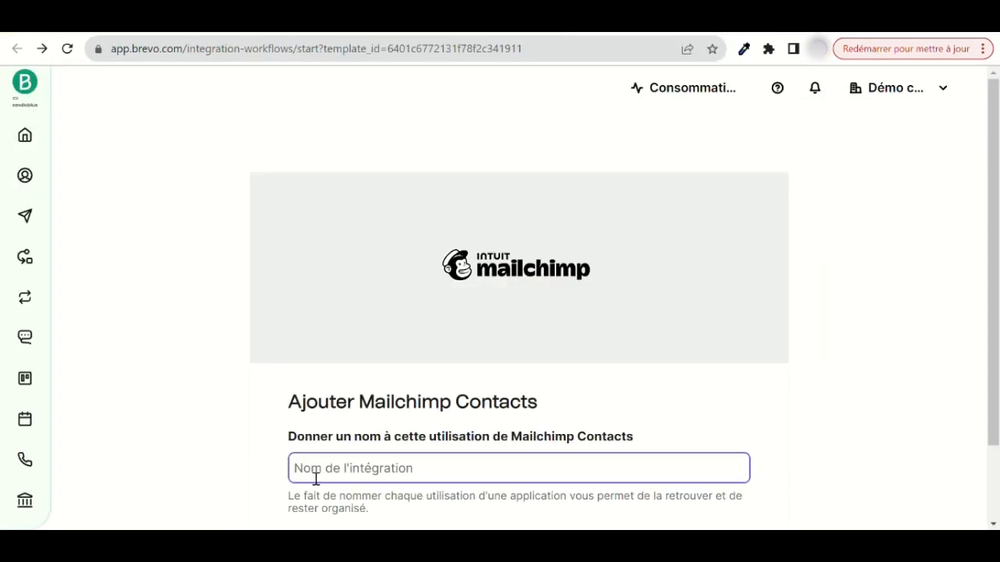
text(Exportation test M)
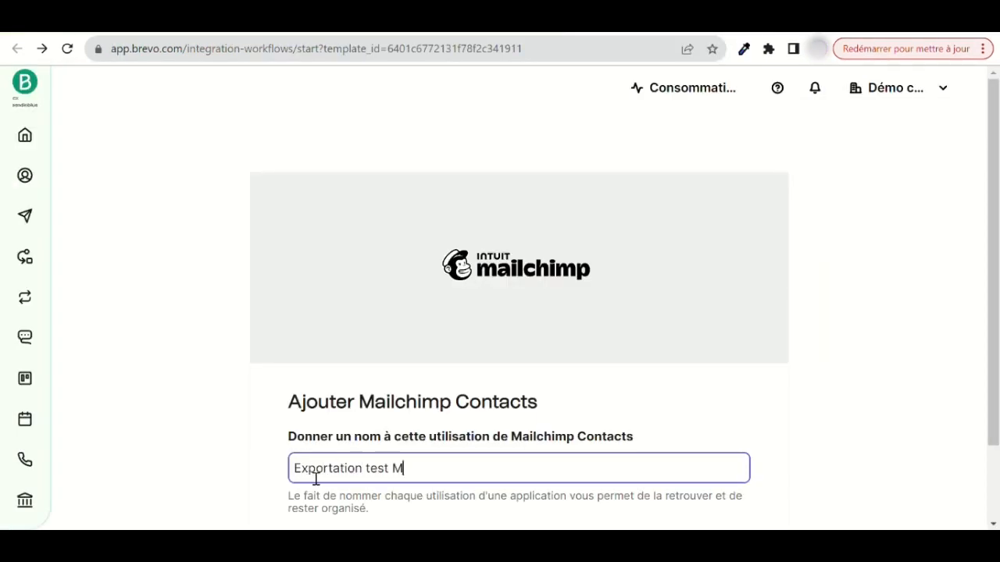
text(ailchimp)
scroll(331, 480, down, 2)
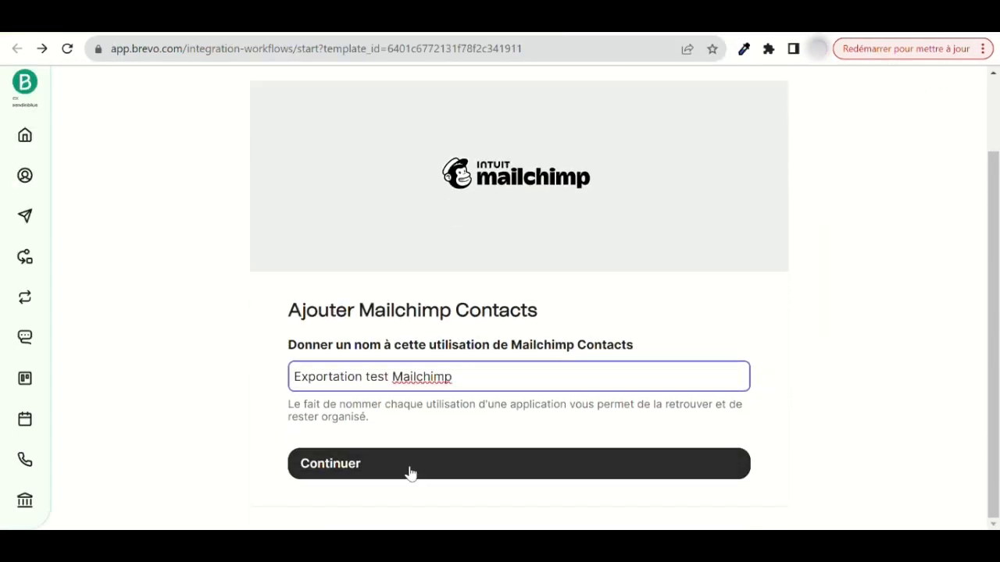
click(409, 471)
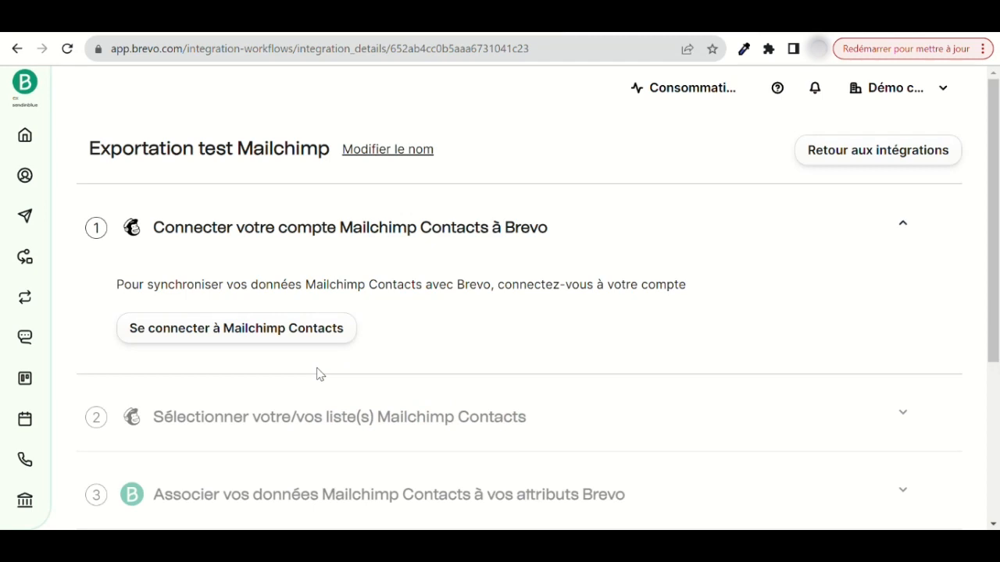
Connect the Mailchimp Contacts account to Brevo by authorizing access, and choose the Mailchimp list to synchronize.
click(291, 330)
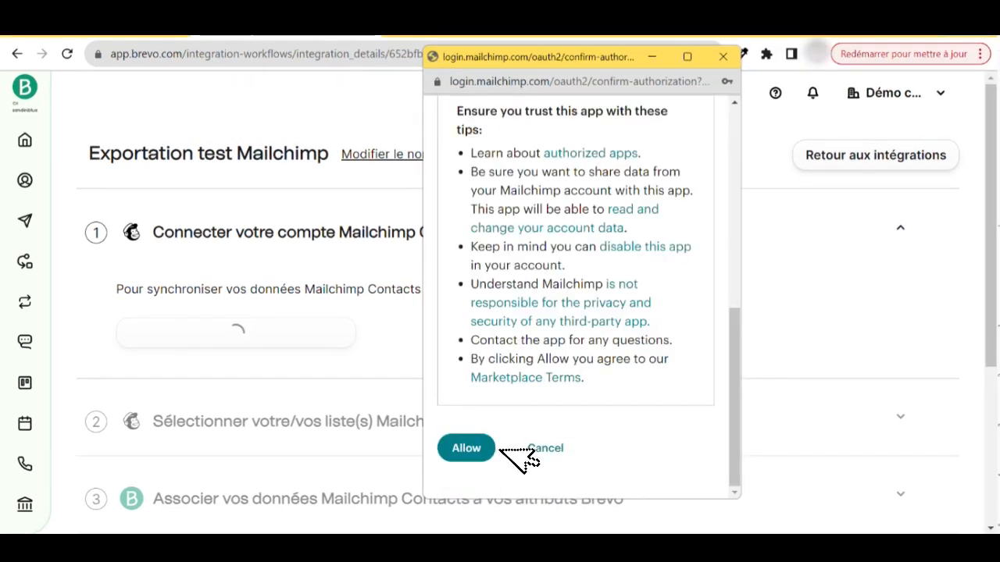
click(500, 445)
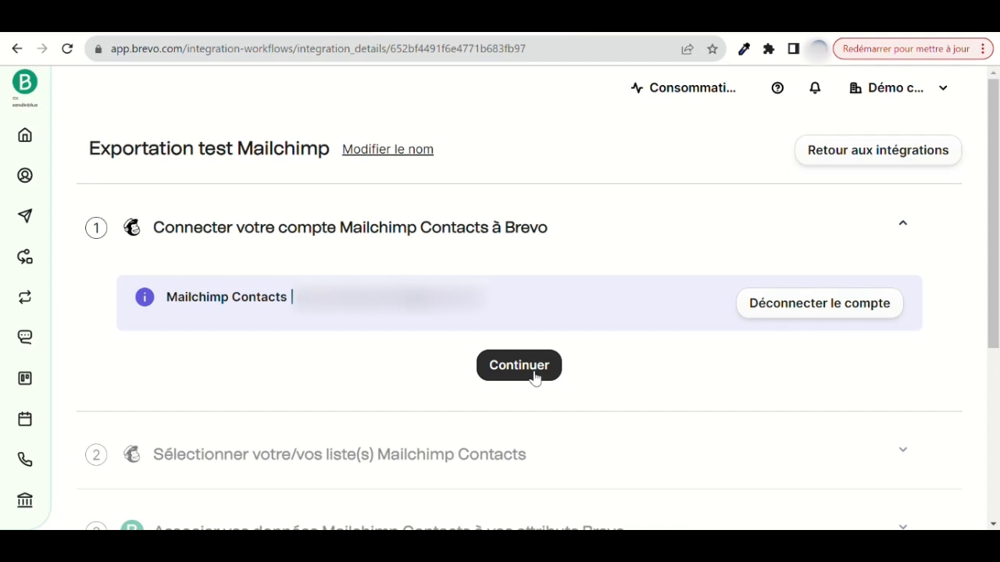
click(535, 375)
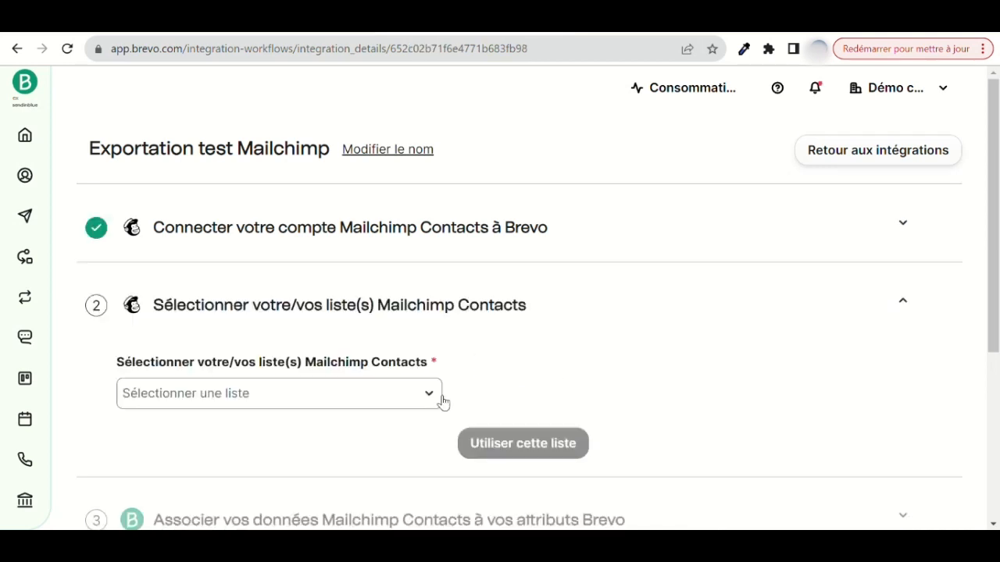
click(328, 382)
click(136, 346)
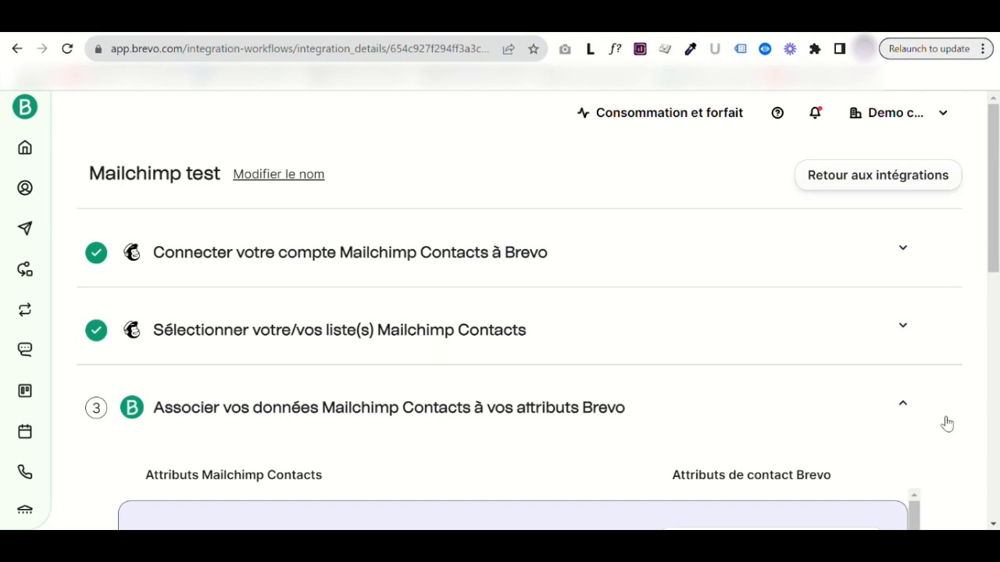
Map the Mailchimp birthday field to the Brevo attribute ANNIVERSAIRE and the Language field to LANGUE.
scroll(946, 423, down, 5)
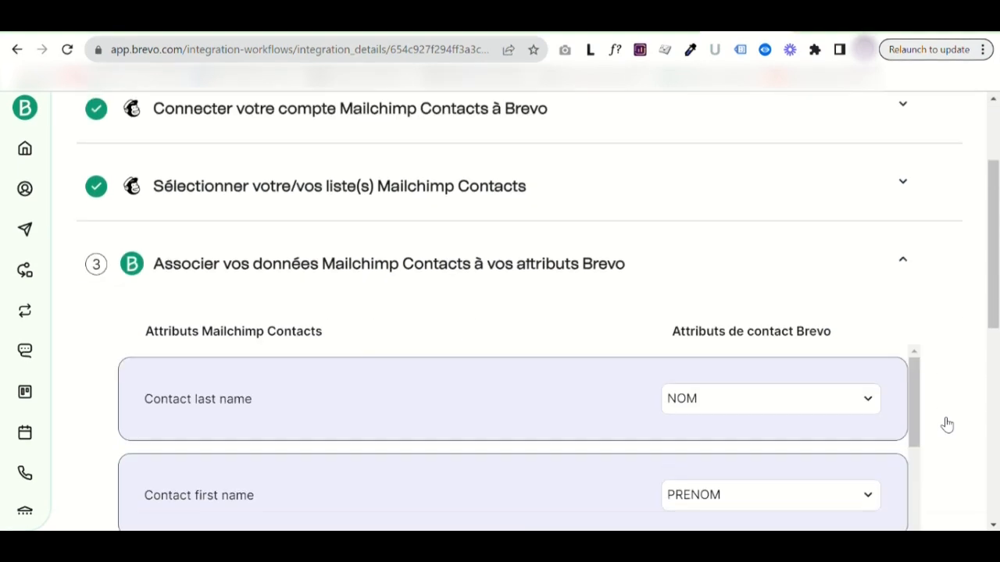
drag(914, 195, 914, 290)
click(847, 242)
click(756, 500)
click(828, 264)
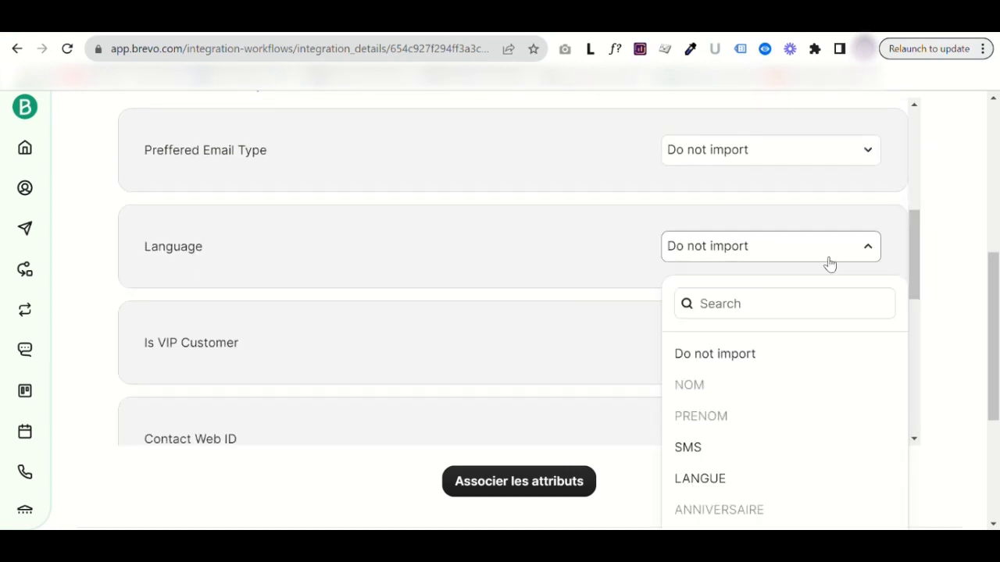
click(754, 480)
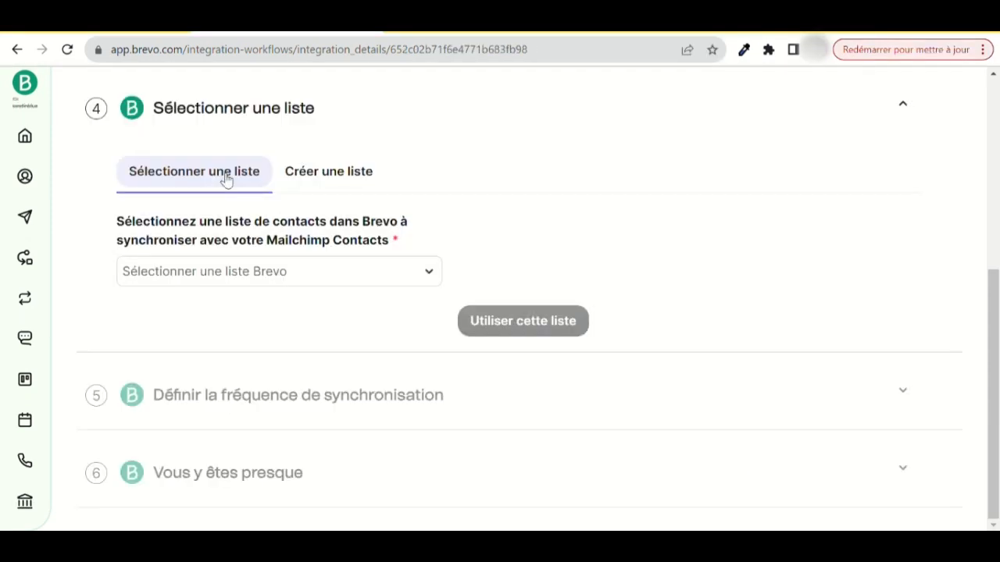
Look at the option to create a list, but use the existing Brevo list "Liste test de contacts" for the synchronization.
click(223, 270)
click(217, 367)
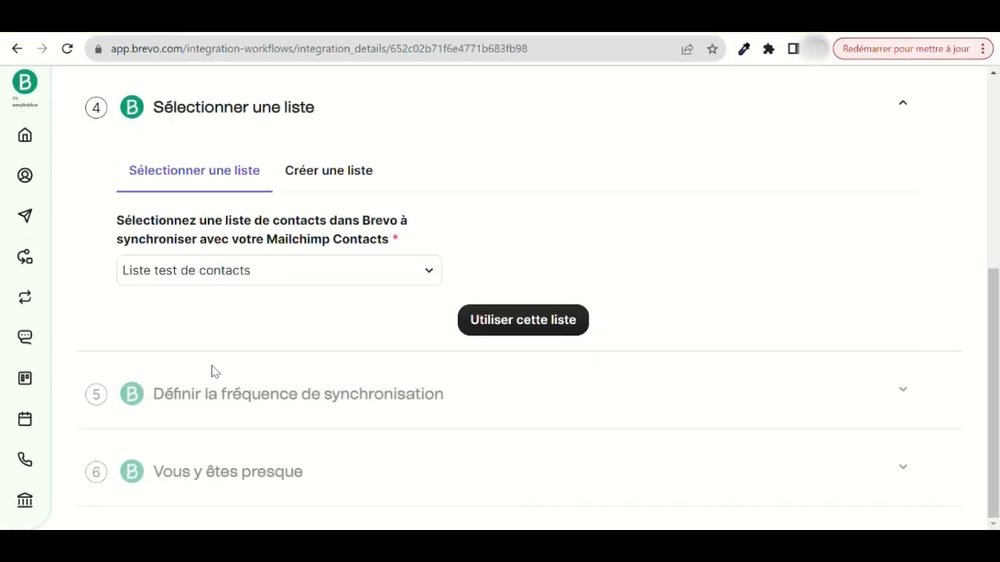
click(344, 180)
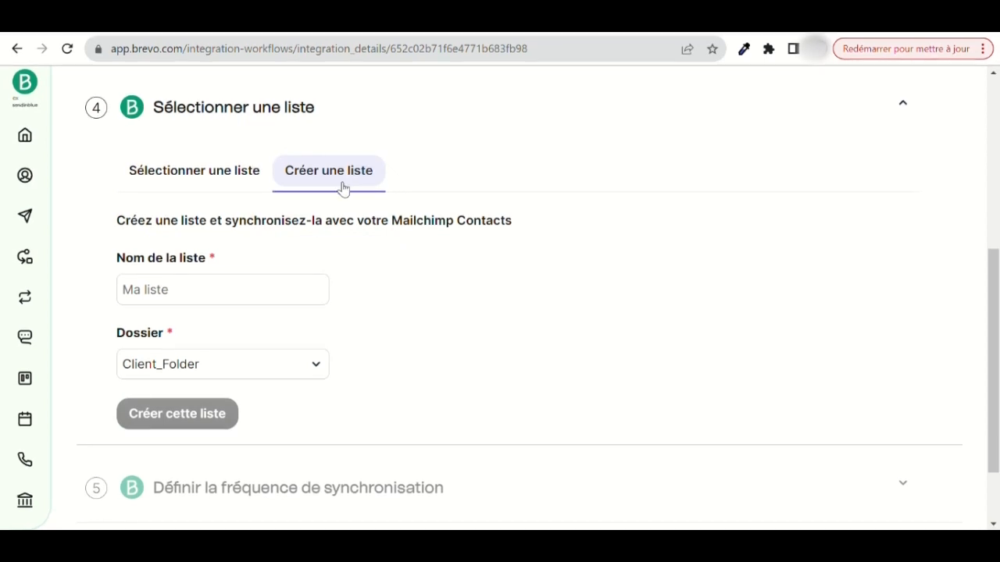
click(252, 182)
click(482, 327)
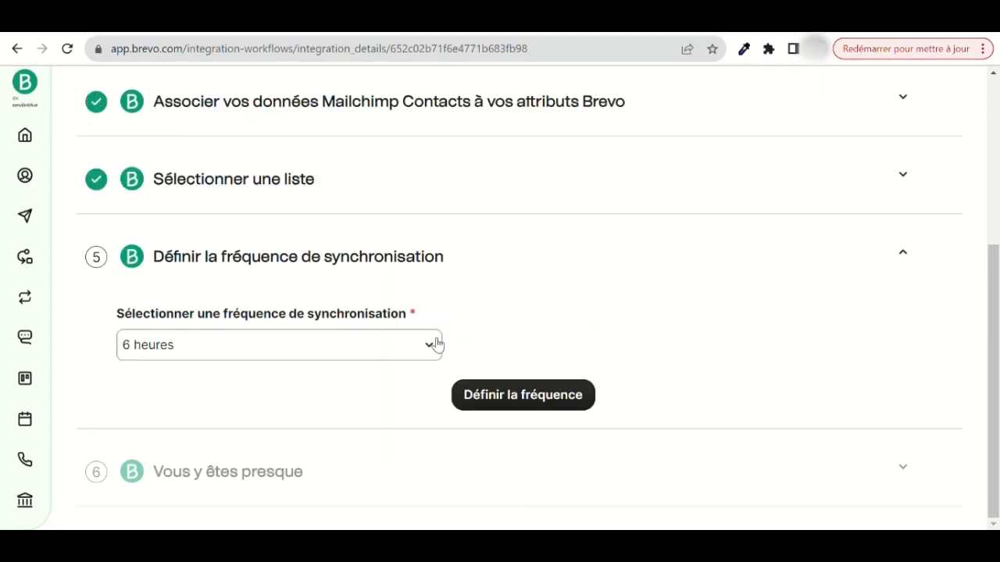
Set the integration's synchronization frequency to 1 jour.
click(436, 345)
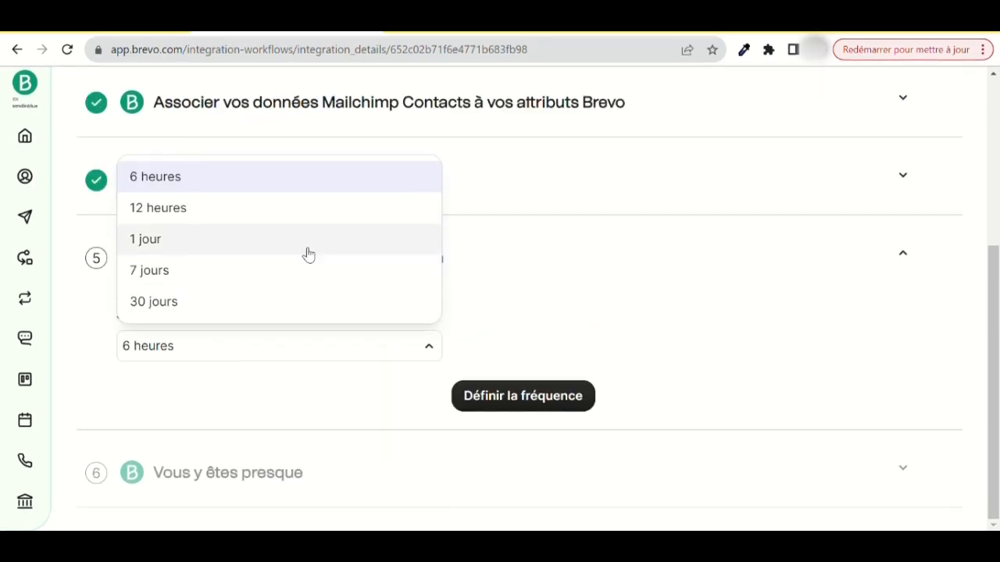
click(221, 237)
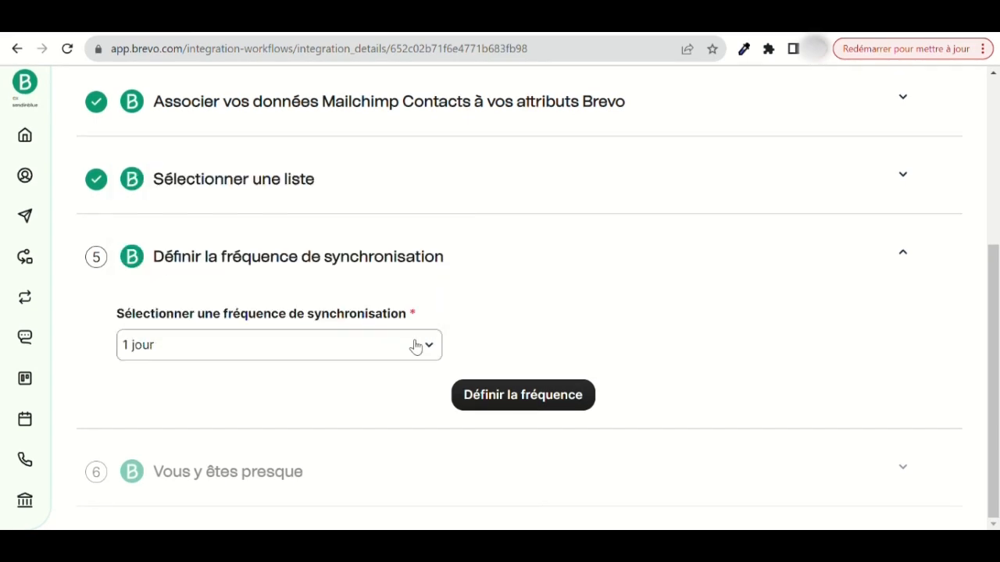
click(509, 395)
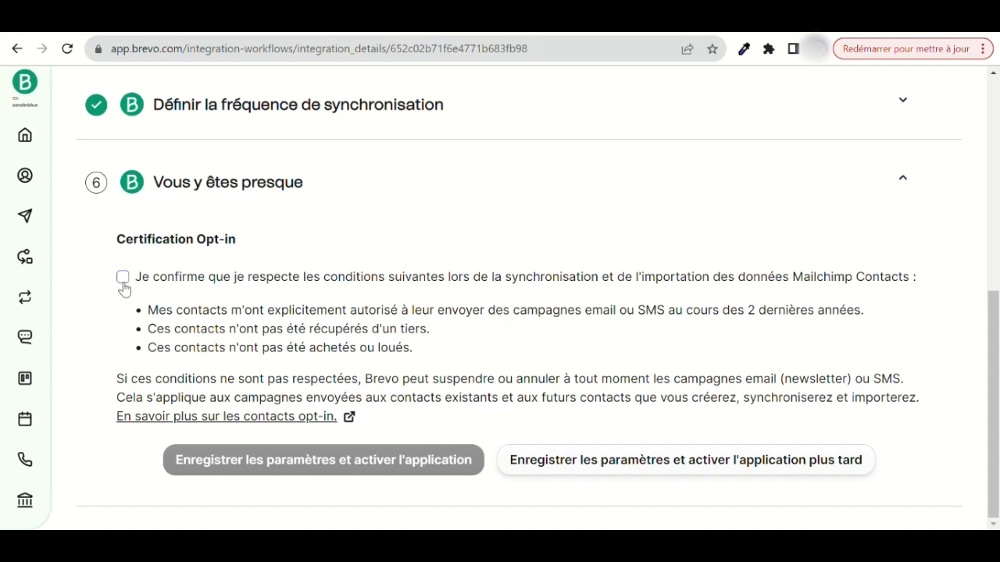
Accept the opt-in certification, save the settings with immediate activation of the application, and review the contact import report.
click(123, 278)
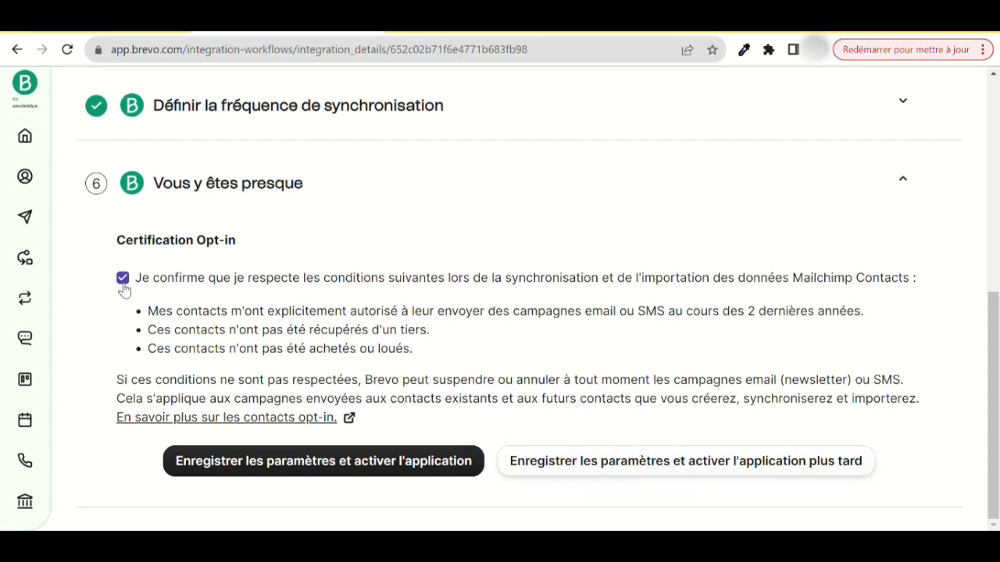
click(289, 463)
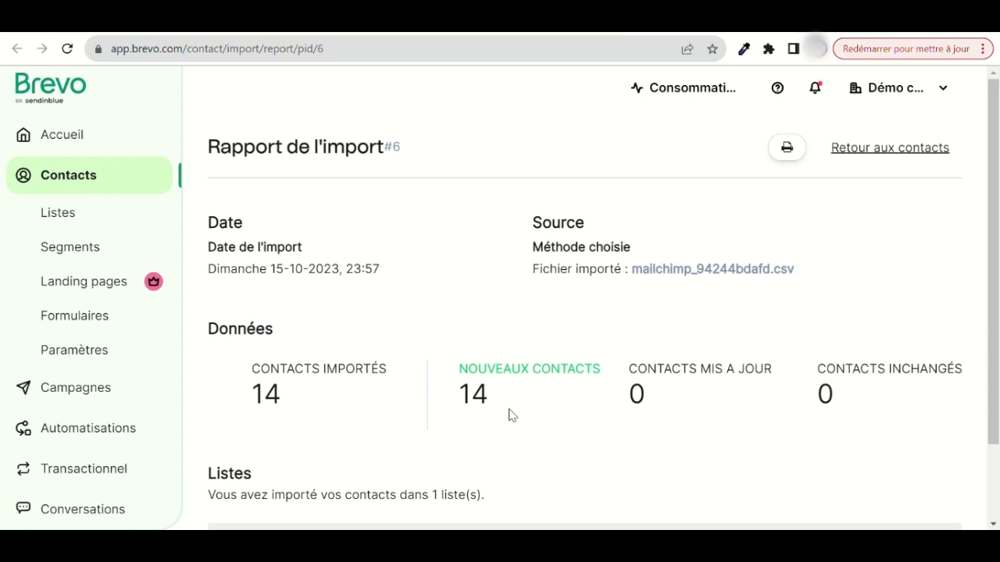
scroll(933, 299, down, 2)
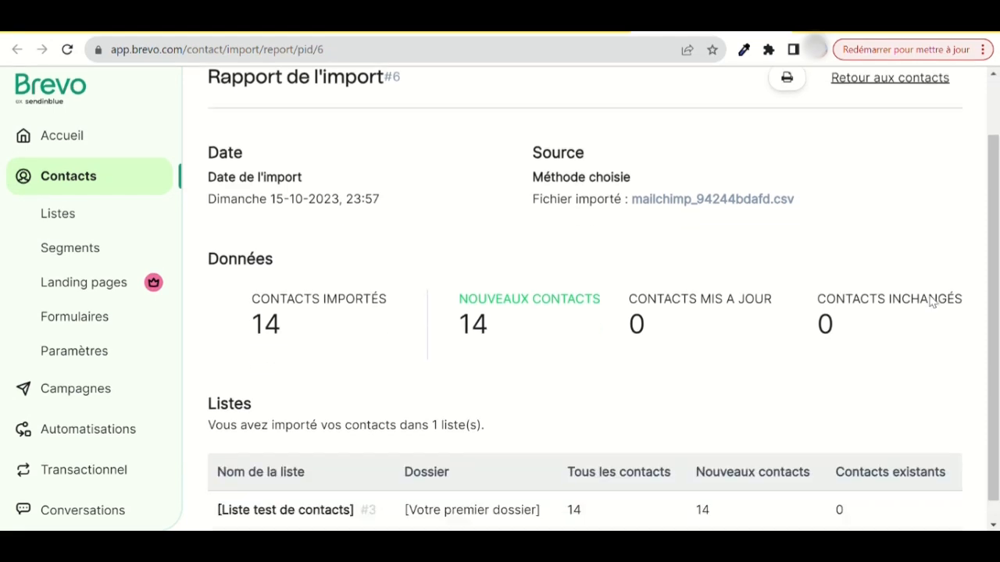